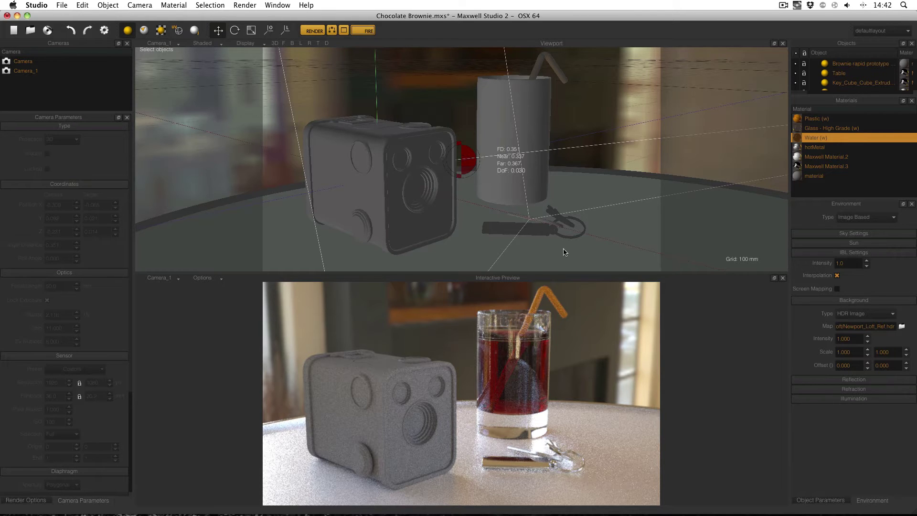
Start the FIRE interactive preview render of the camera, drink glass and keys scene
{"action": "left_click", "coordinate": [357, 31]}
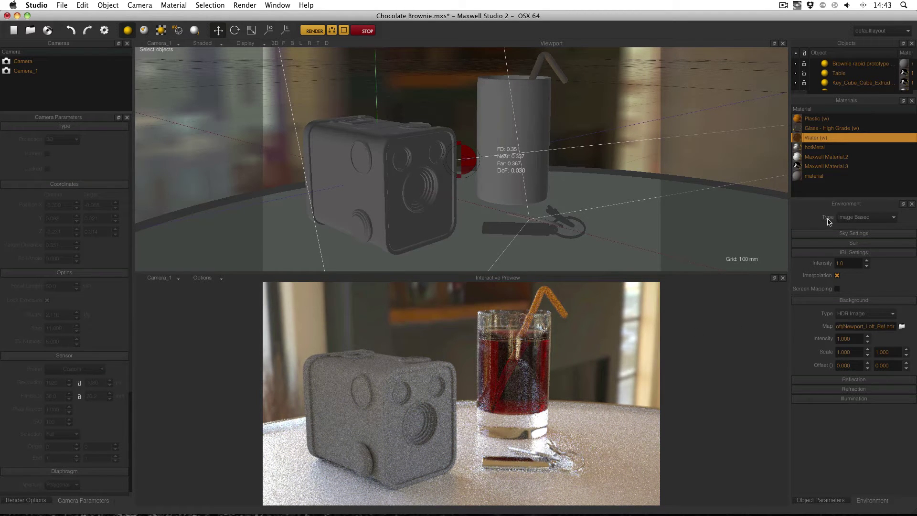
{"action": "double_click", "coordinate": [818, 138]}
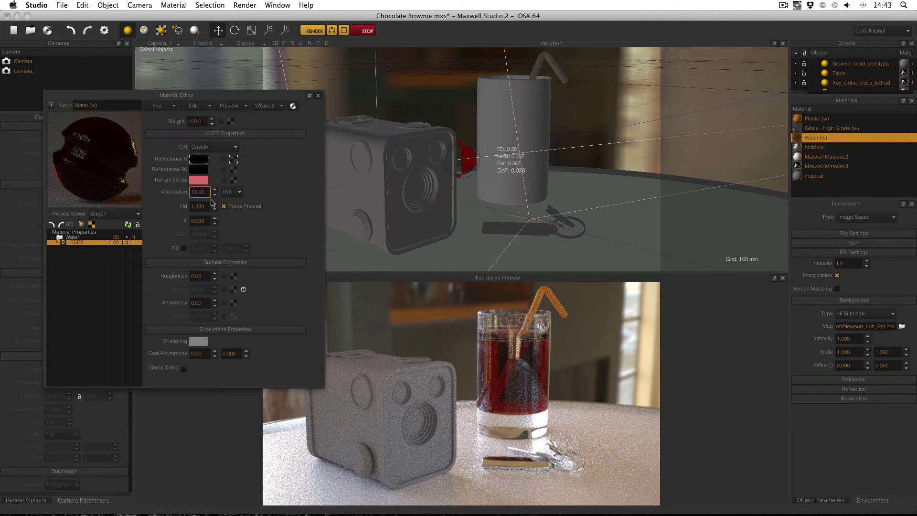
{"action": "type", "text": "0"}
{"action": "key", "text": "Return"}
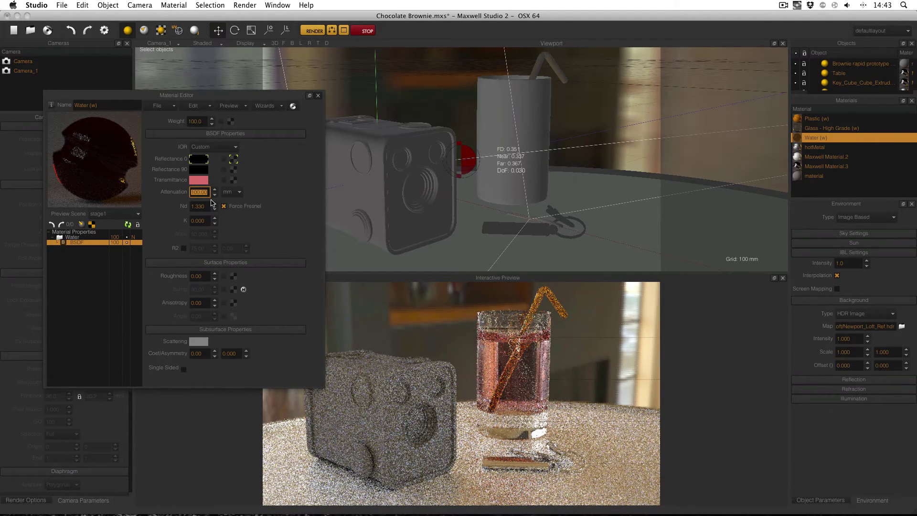
{"action": "type", "text": "10"}
{"action": "key", "text": "Return"}
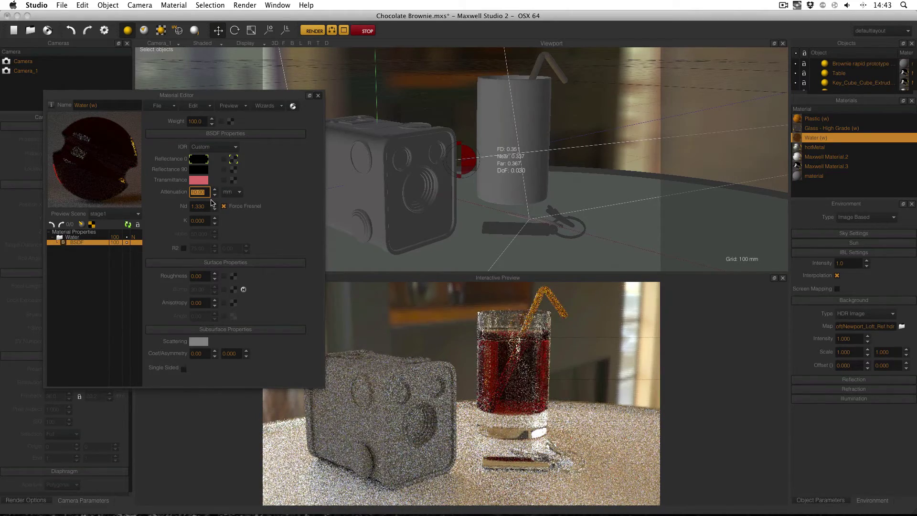
{"action": "key", "text": "Escape"}
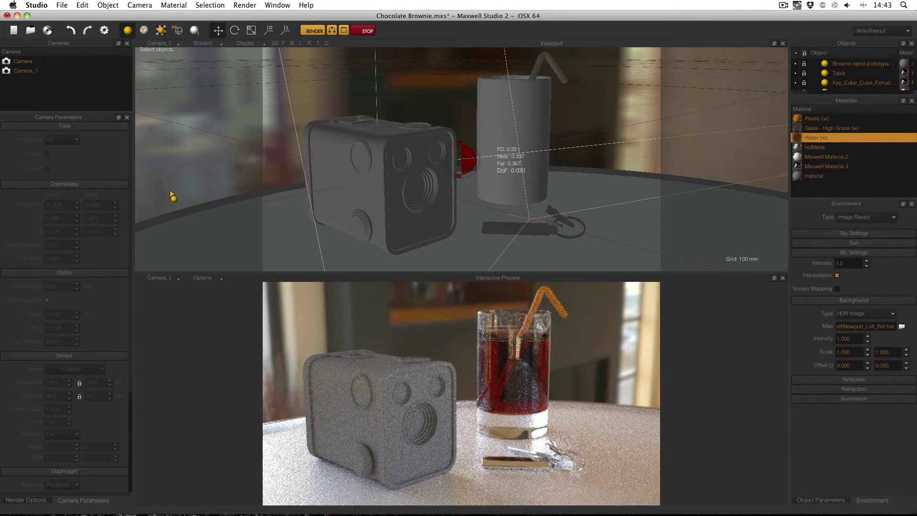
Set both the Interactive Preview camera and the viewport camera to Camera
{"action": "left_click", "coordinate": [161, 279]}
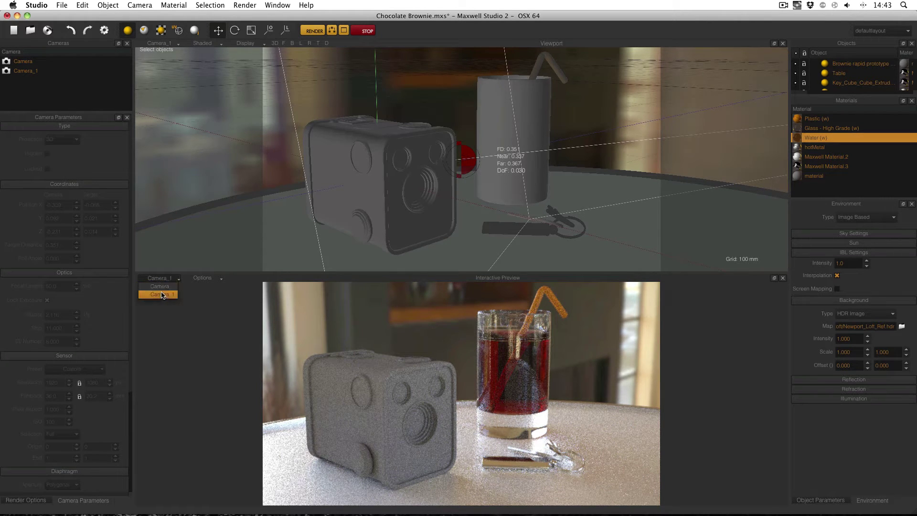
{"action": "left_click", "coordinate": [163, 287]}
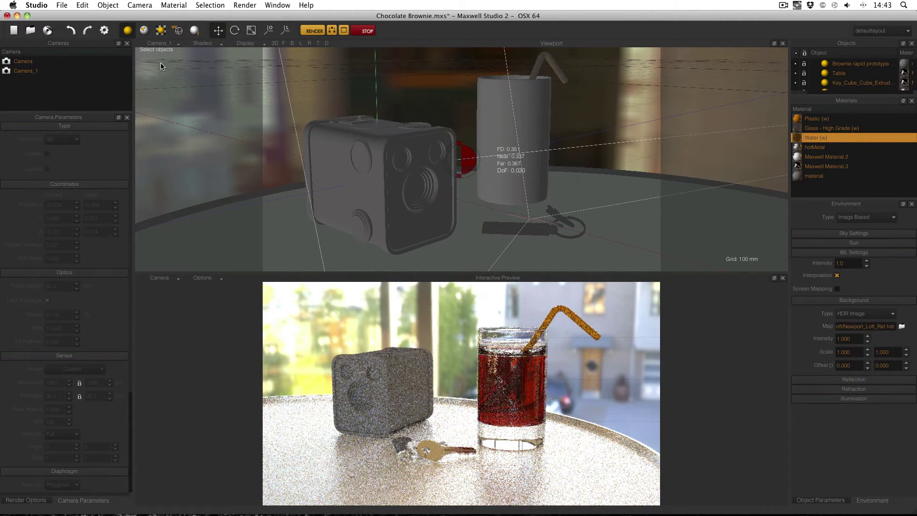
{"action": "left_click", "coordinate": [161, 43]}
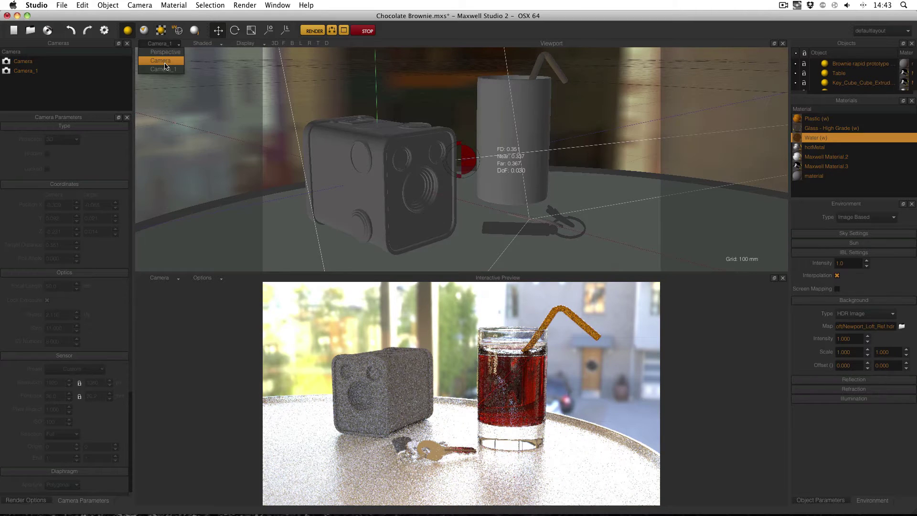
{"action": "left_click", "coordinate": [165, 62]}
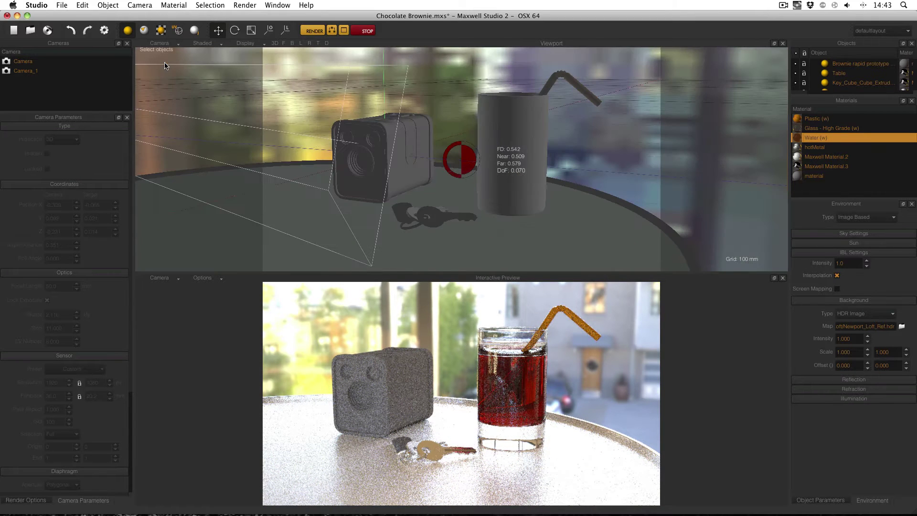
Switch the viewport to Camera_1 and back to Camera to compare the two views
{"action": "left_click", "coordinate": [163, 44]}
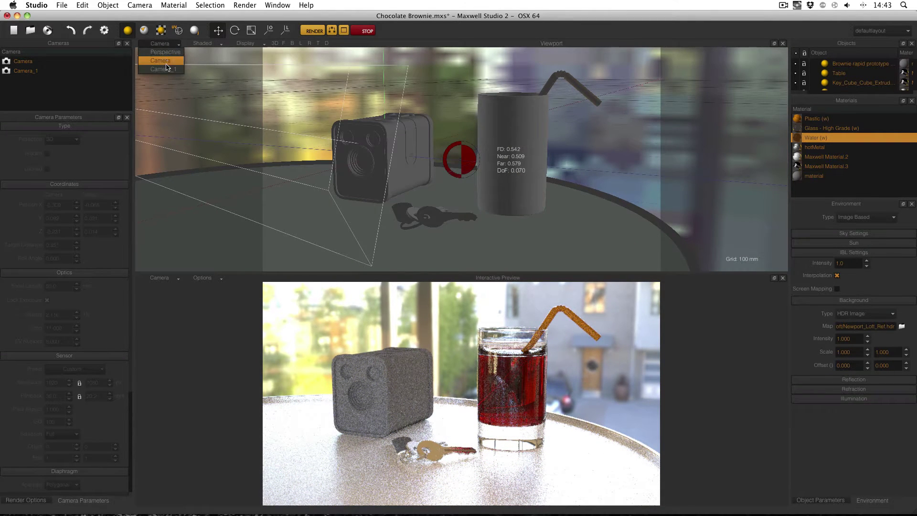
{"action": "left_click", "coordinate": [165, 70]}
{"action": "left_click", "coordinate": [166, 47]}
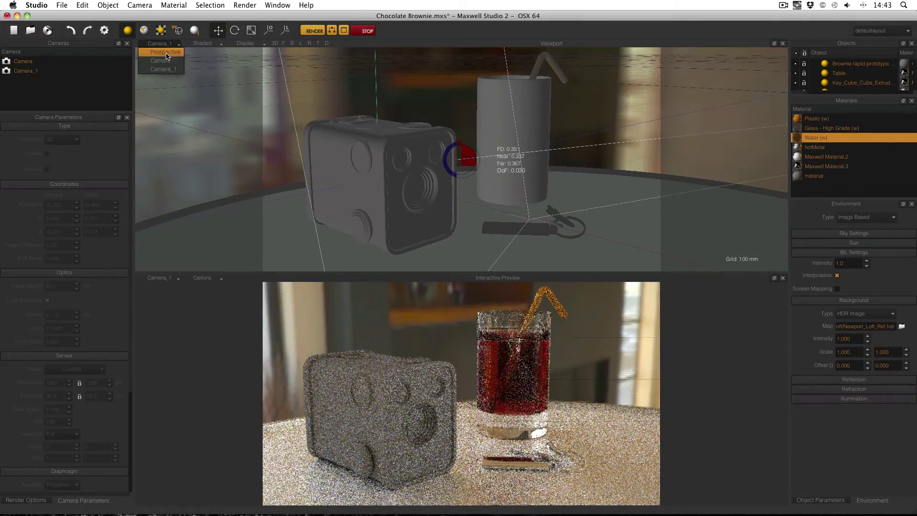
{"action": "left_click", "coordinate": [166, 63]}
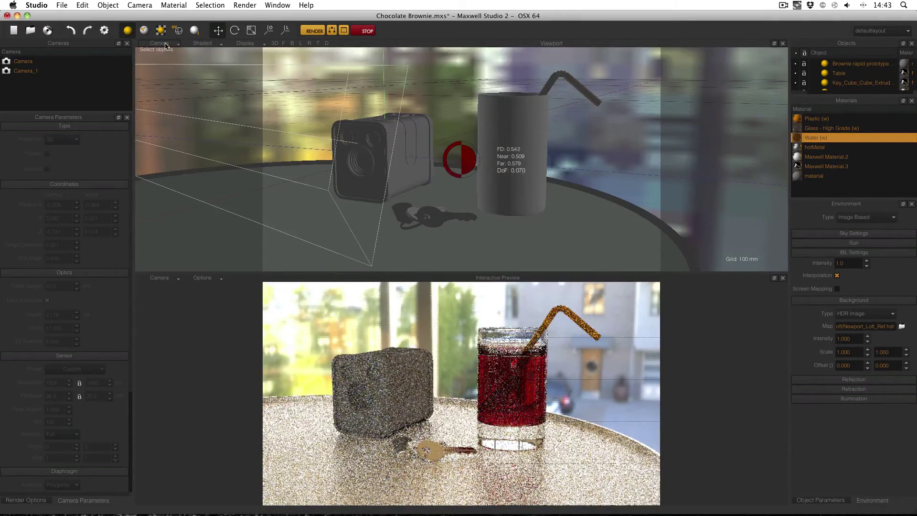
{"action": "left_click", "coordinate": [164, 44]}
{"action": "left_click", "coordinate": [165, 52]}
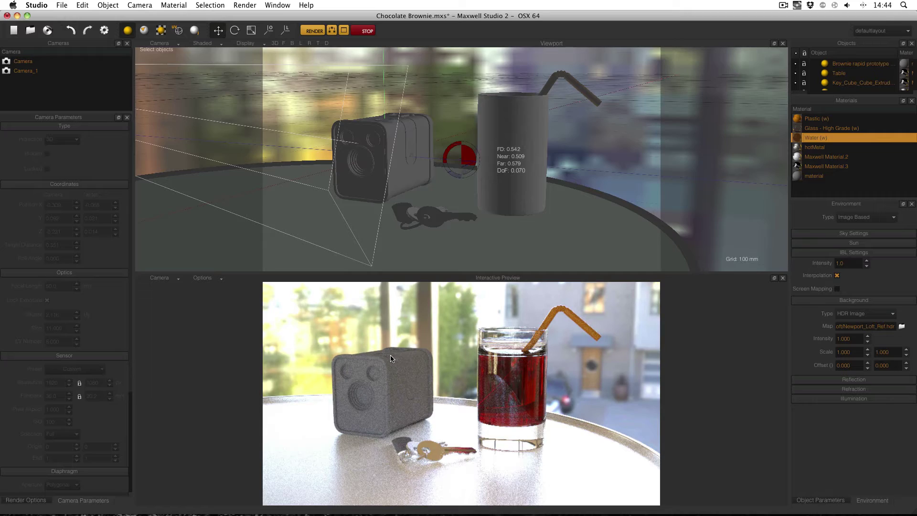
Zoom, dolly and orbit the preview camera so the box, glass and keys sit together
{"action": "scroll", "coordinate": [401, 359], "scroll_direction": "up", "scroll_amount": 2}
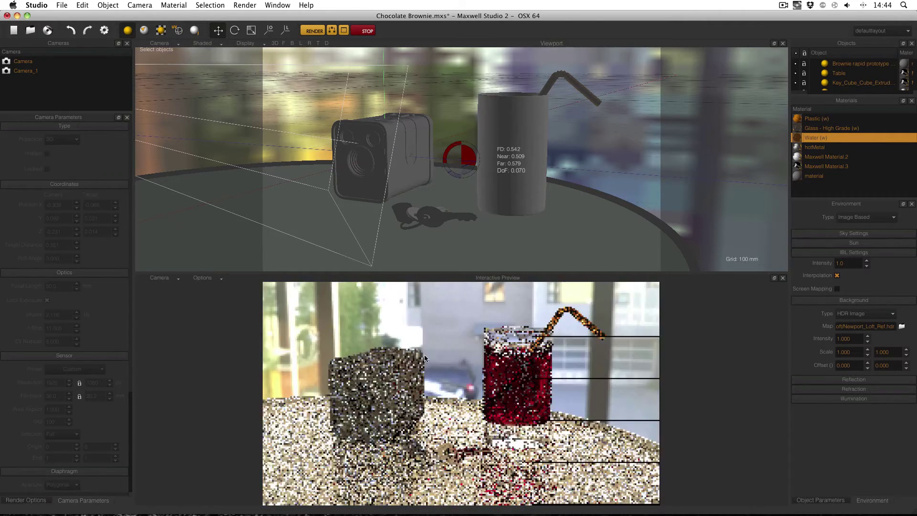
{"action": "scroll", "coordinate": [421, 356], "scroll_direction": "up", "scroll_amount": 2}
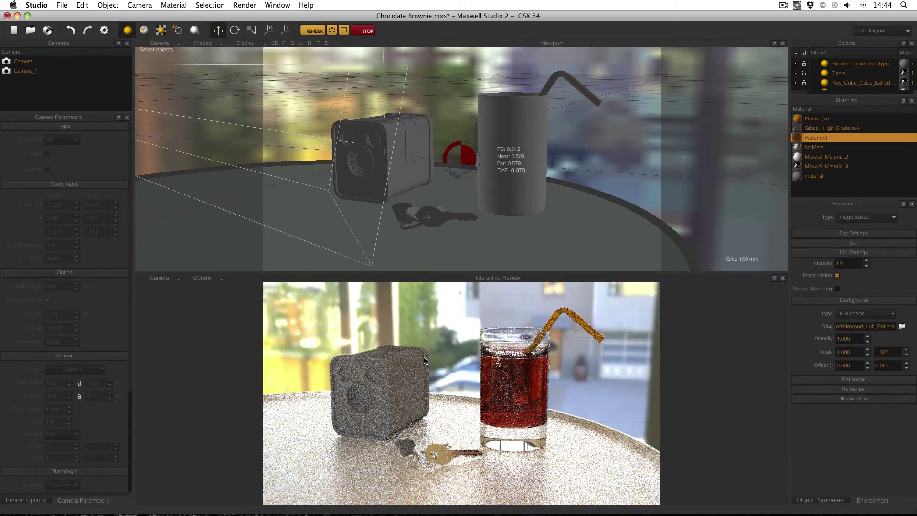
{"action": "scroll", "coordinate": [423, 356], "scroll_direction": "up", "scroll_amount": 2}
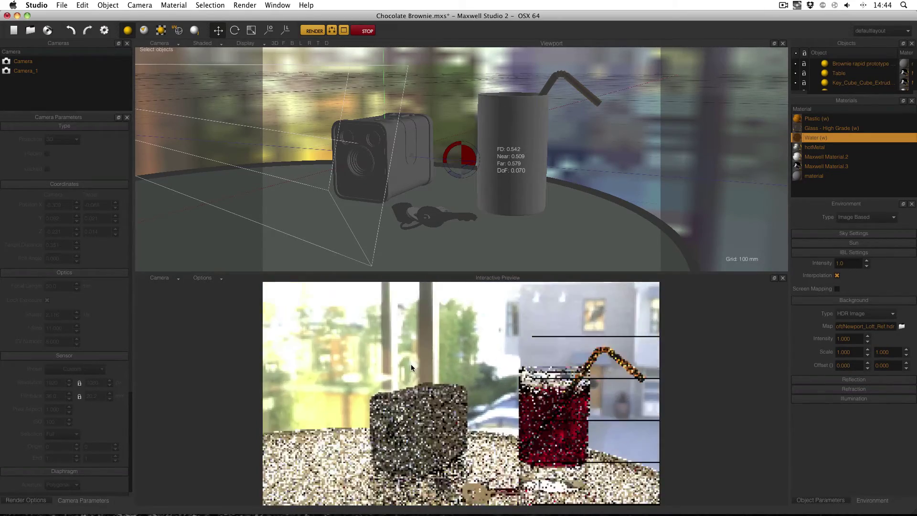
{"action": "left_click_drag", "start_coordinate": [411, 365], "coordinate": [427, 364]}
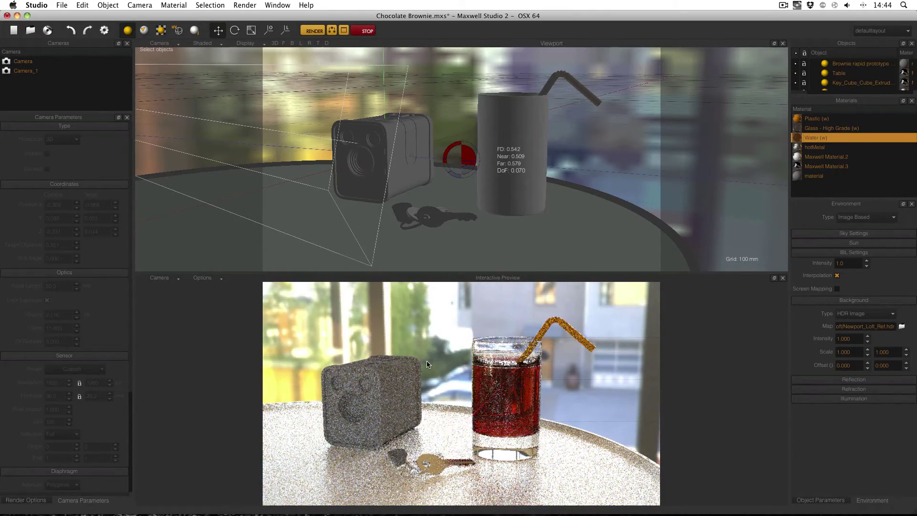
{"action": "mouse_move", "coordinate": [428, 361]}
{"action": "left_mouse_down"}
{"action": "mouse_move", "coordinate": [426, 348]}
{"action": "mouse_move", "coordinate": [428, 376]}
{"action": "left_mouse_up"}
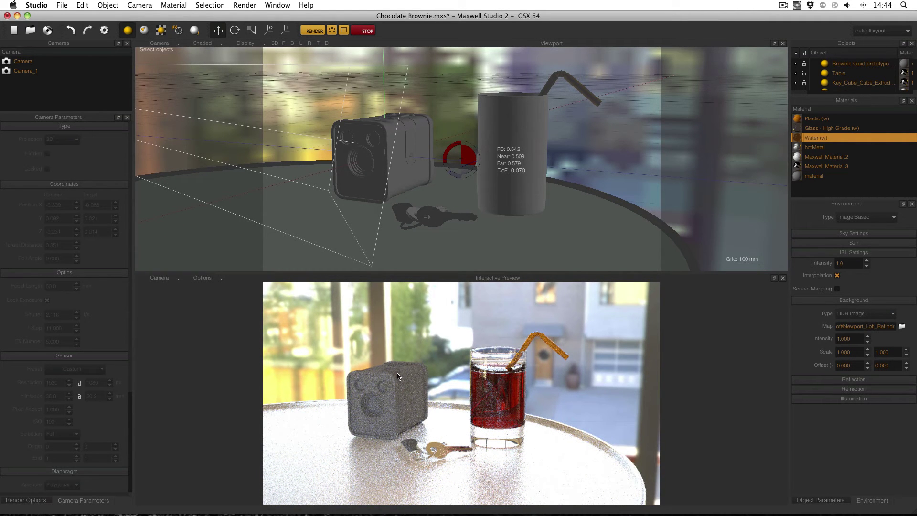
{"action": "left_click_drag", "start_coordinate": [427, 373], "coordinate": [406, 366]}
Set Camera View from the preview, raise the preview camera closer, then Set Camera View again
{"action": "right_click", "coordinate": [397, 347]}
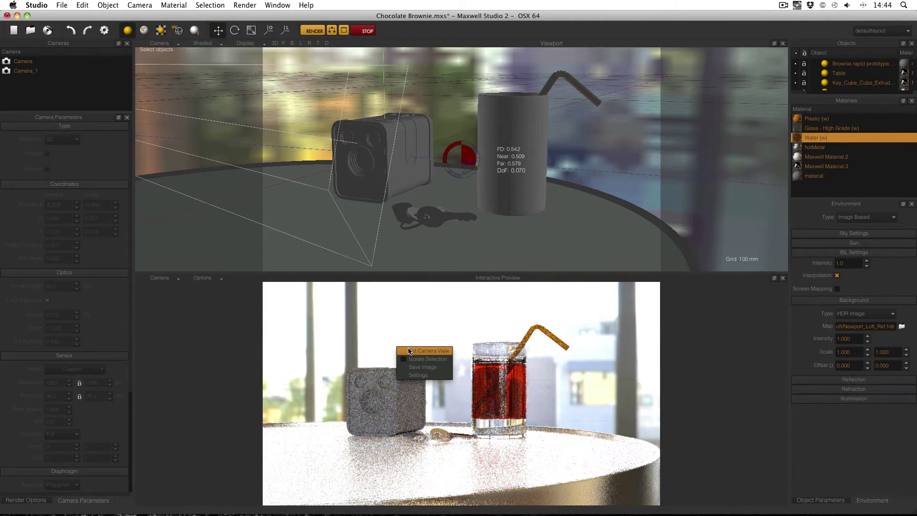
{"action": "left_click", "coordinate": [426, 351]}
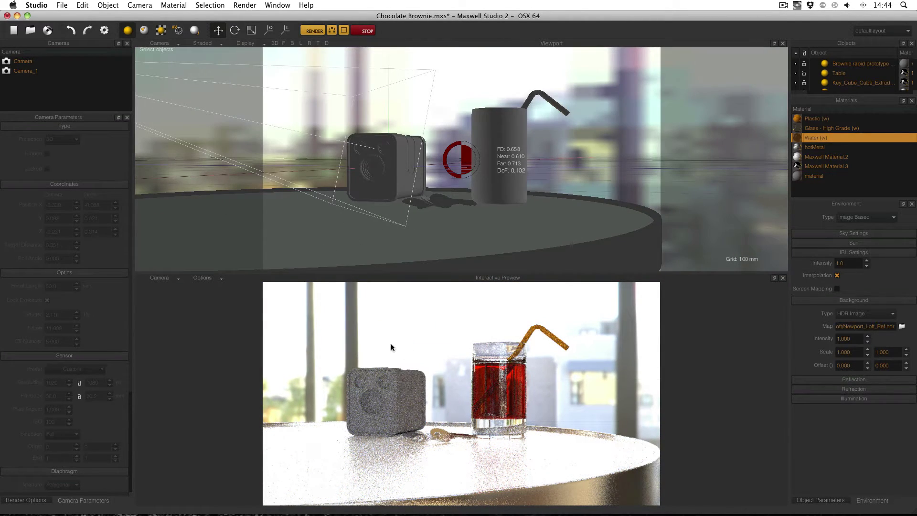
{"action": "left_click_drag", "start_coordinate": [395, 347], "coordinate": [462, 368]}
{"action": "left_click", "coordinate": [204, 278]}
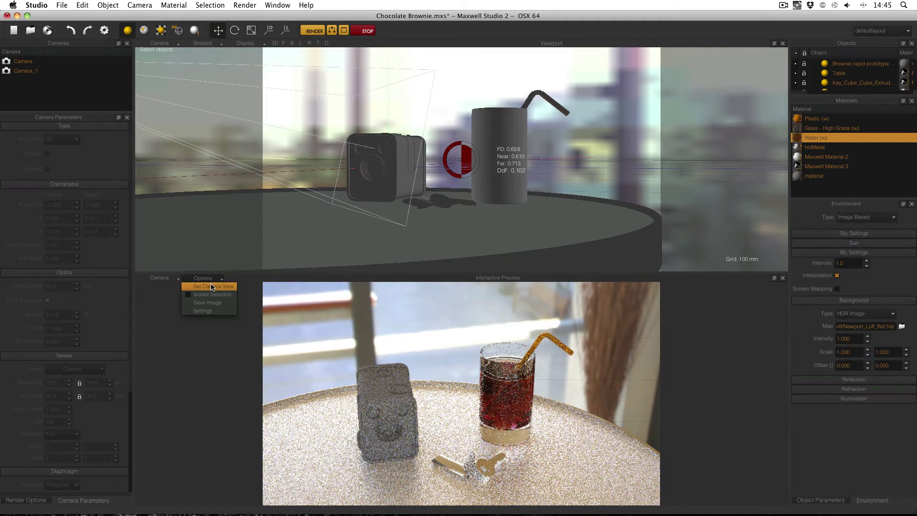
{"action": "left_click", "coordinate": [213, 287]}
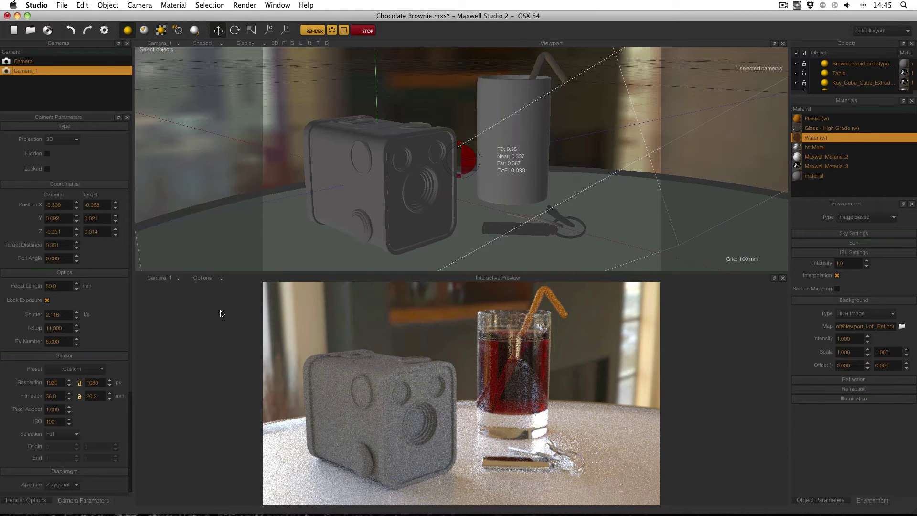
Turn on Isolate Selection and preview the camera box, glass and table individually
{"action": "left_click", "coordinate": [220, 280]}
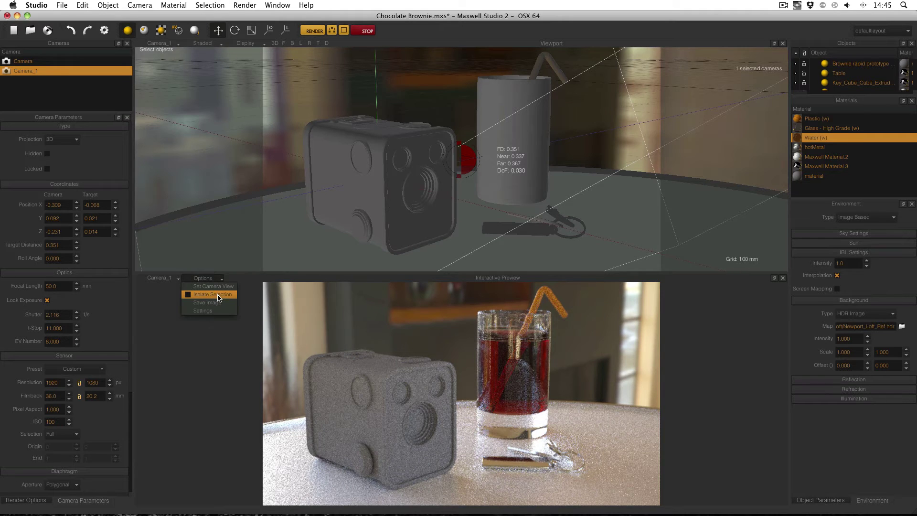
{"action": "left_click", "coordinate": [217, 297]}
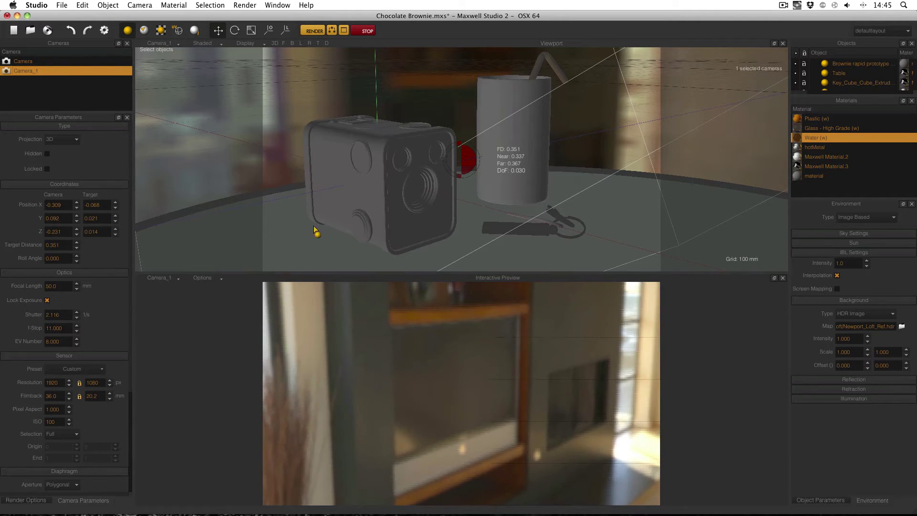
{"action": "left_click", "coordinate": [324, 178]}
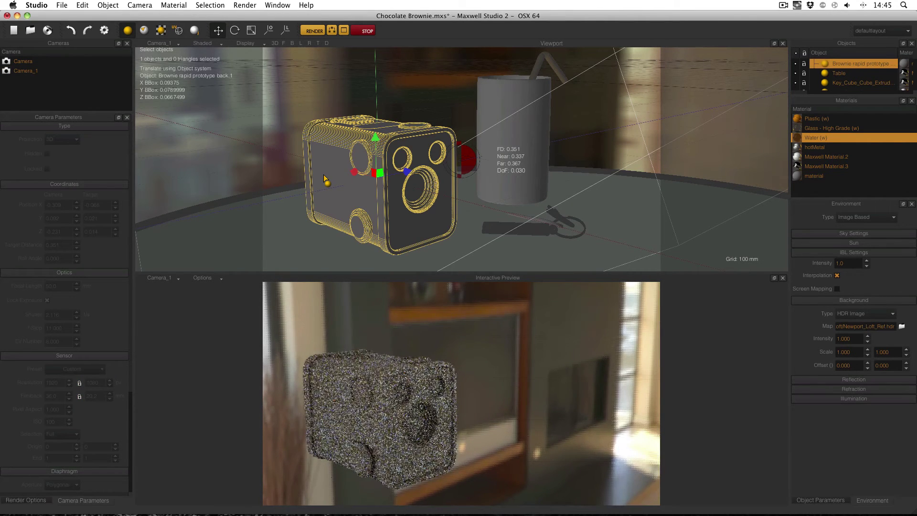
{"action": "left_click", "coordinate": [495, 123]}
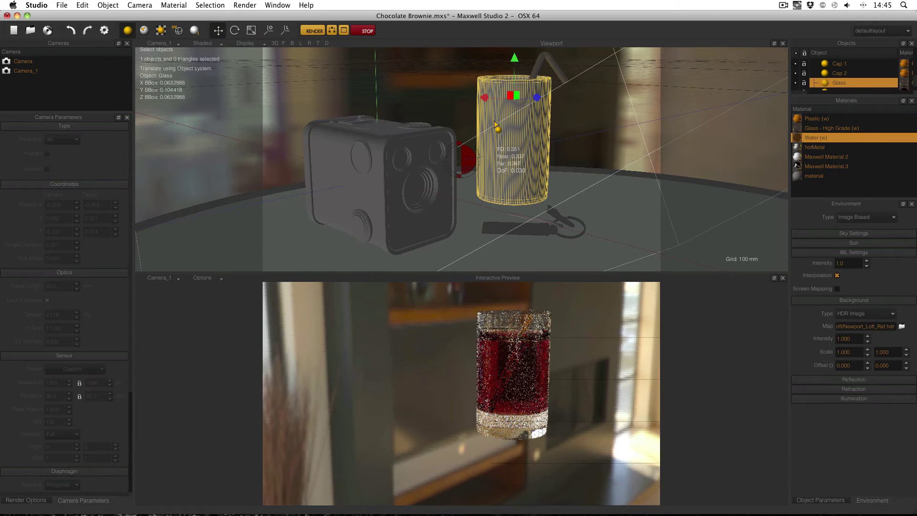
{"action": "left_click", "coordinate": [614, 203]}
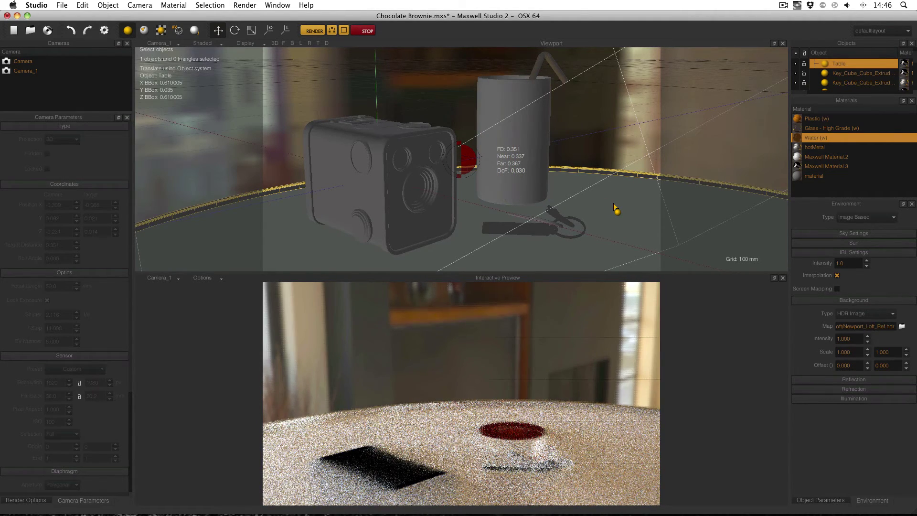
Turn Isolate Selection off so the preview renders the full scene again
{"action": "left_click", "coordinate": [215, 280]}
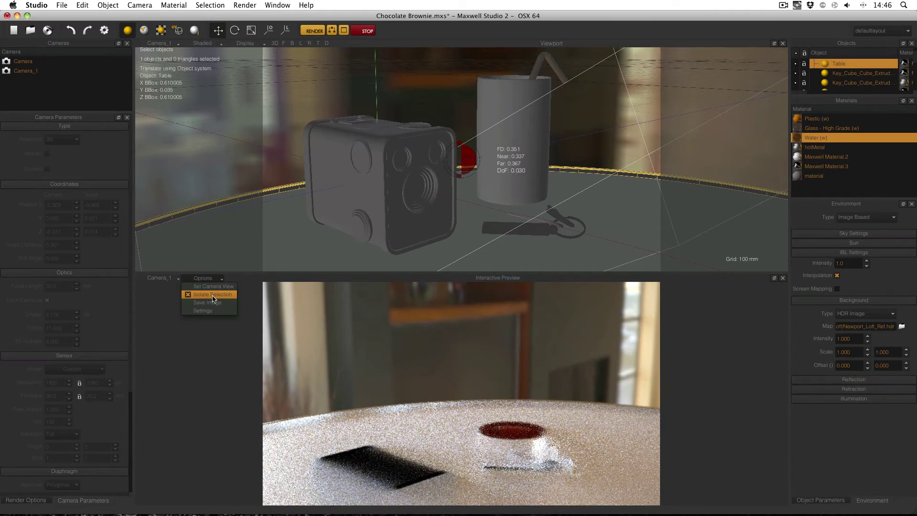
{"action": "left_click", "coordinate": [213, 295]}
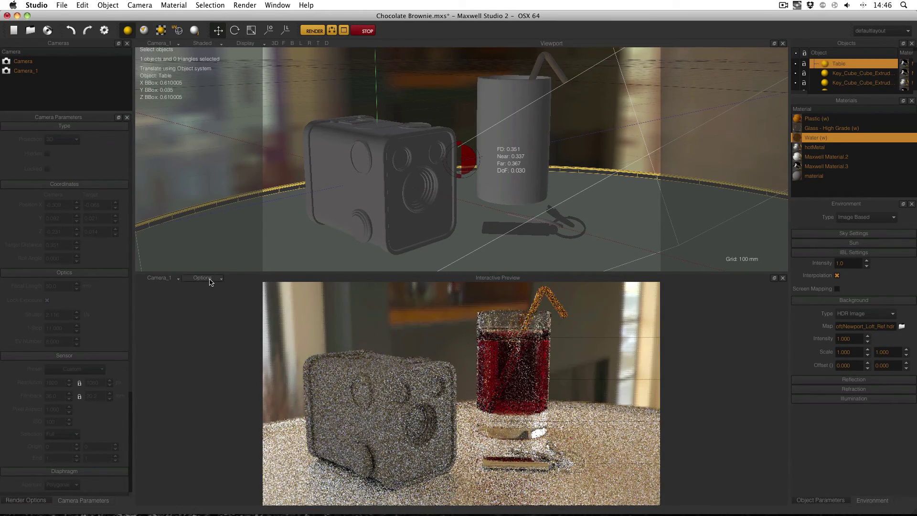
{"action": "left_click", "coordinate": [209, 279]}
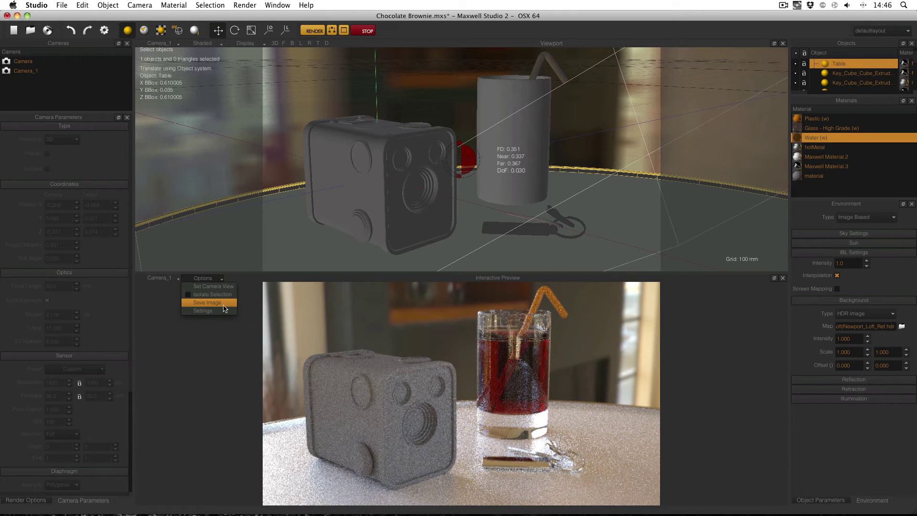
Set the preview settings to sampling level 10 and time 60, then confirm
{"action": "left_click", "coordinate": [225, 310]}
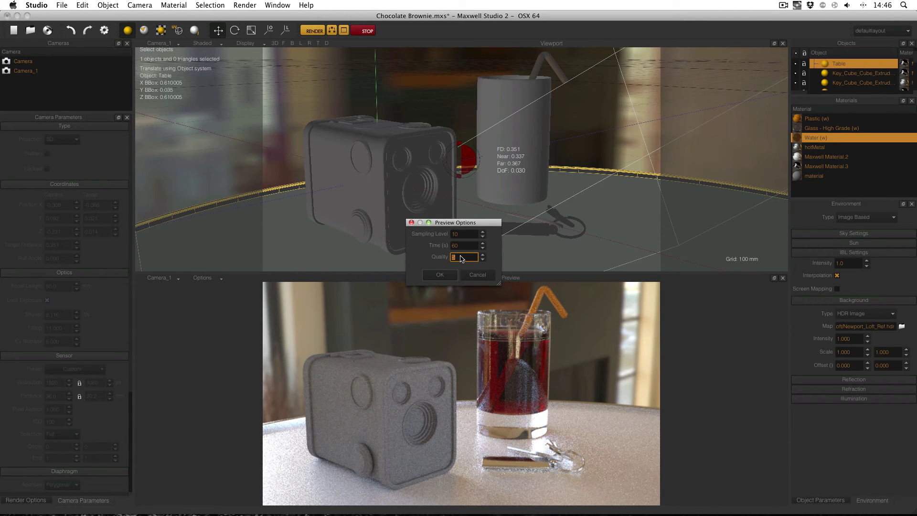
{"action": "key", "text": "Return"}
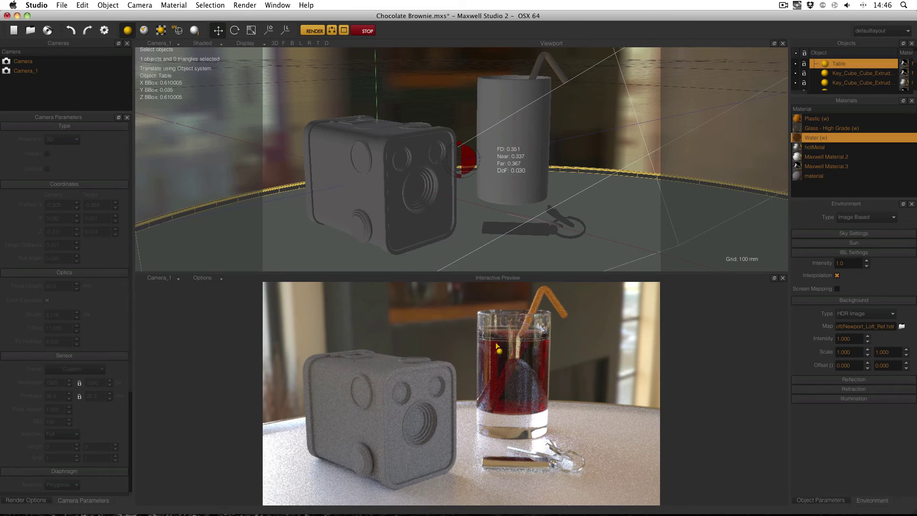